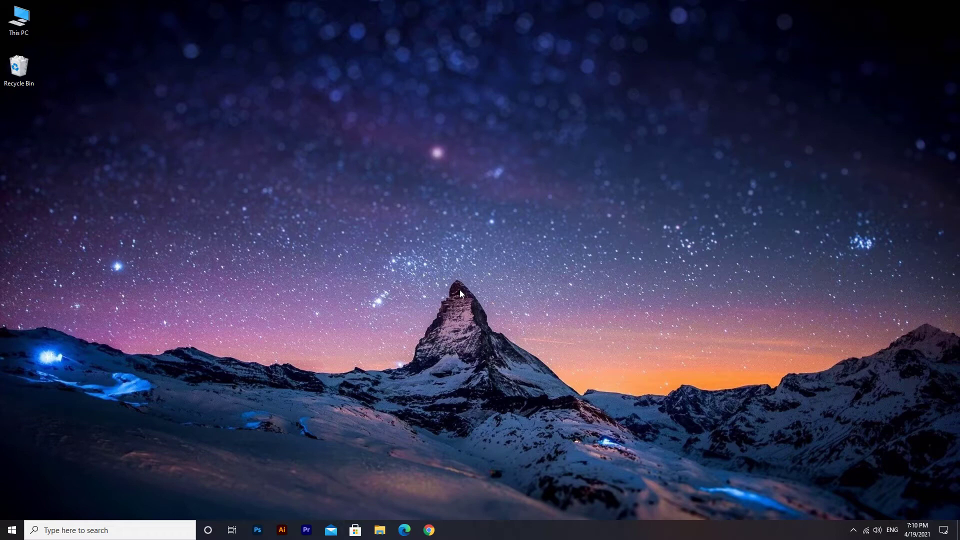
Open the Windows Temp folder with the 'temp' Run command, granting access permission.
{"action": "right_click", "coordinate": [12, 530]}
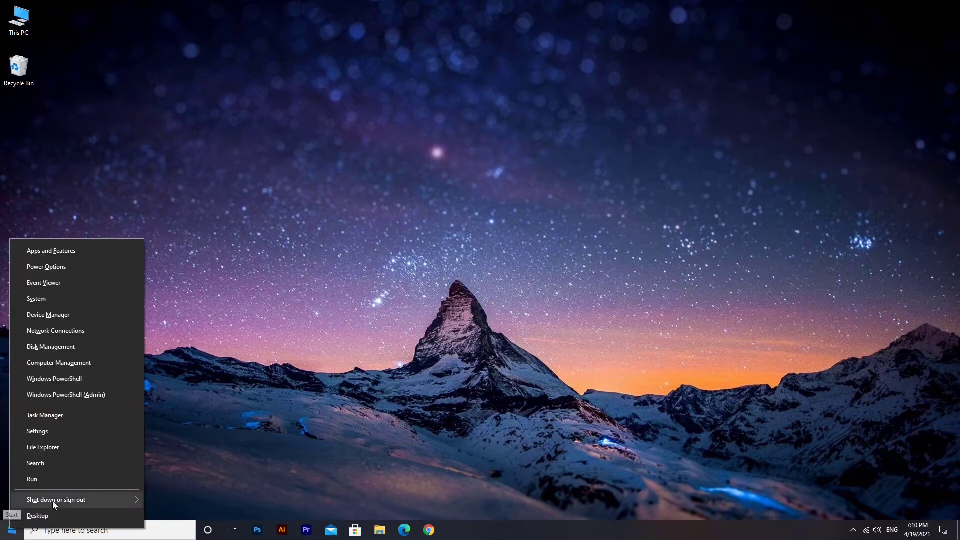
{"action": "left_click", "coordinate": [83, 480]}
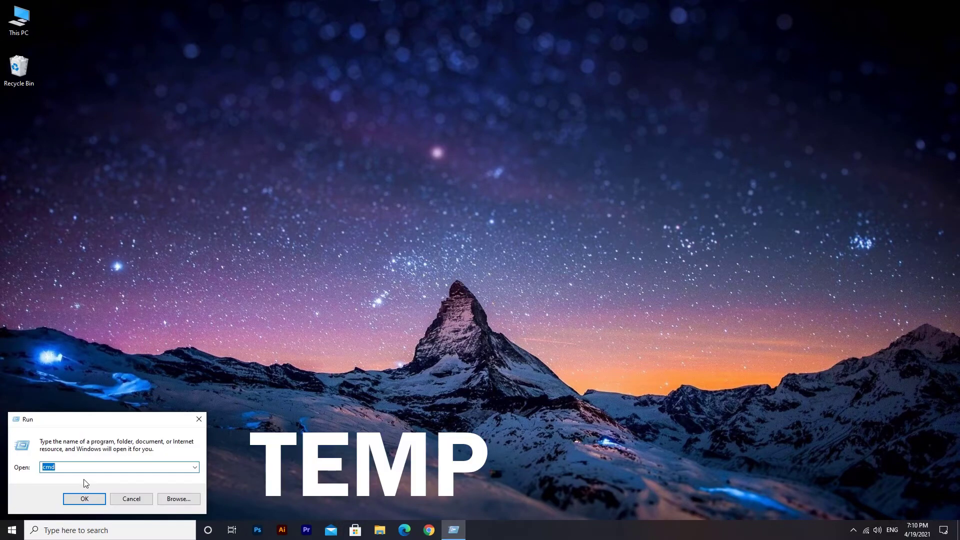
{"action": "type", "text": "temp"}
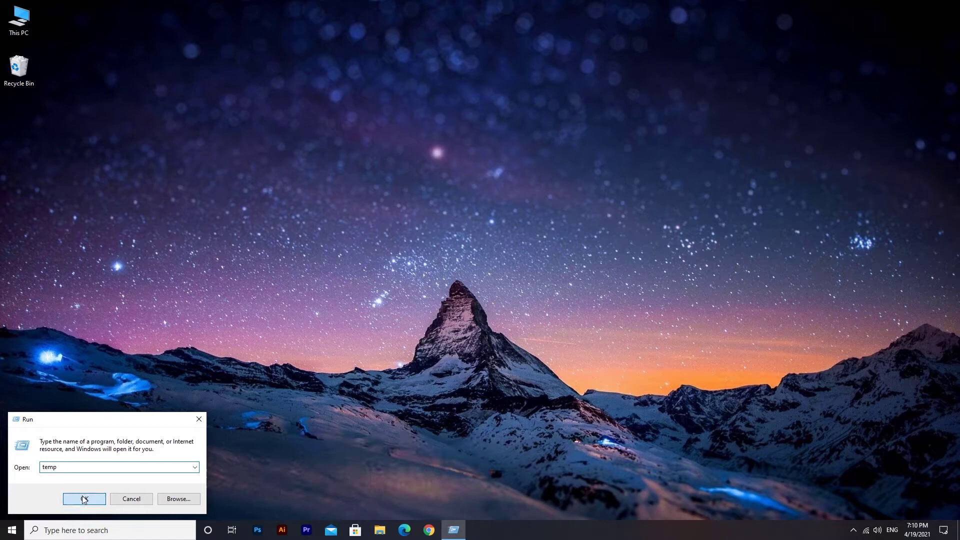
{"action": "left_click", "coordinate": [85, 499]}
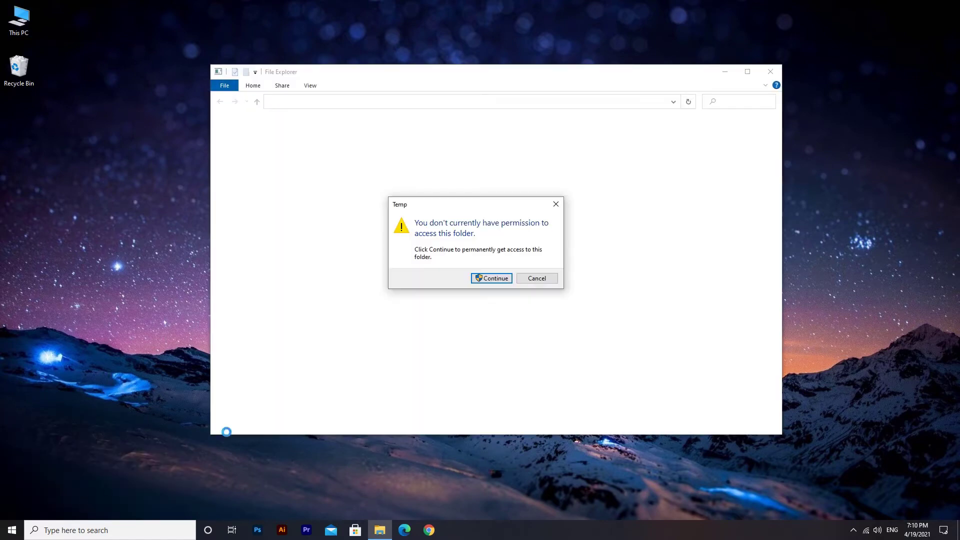
{"action": "left_click", "coordinate": [496, 278]}
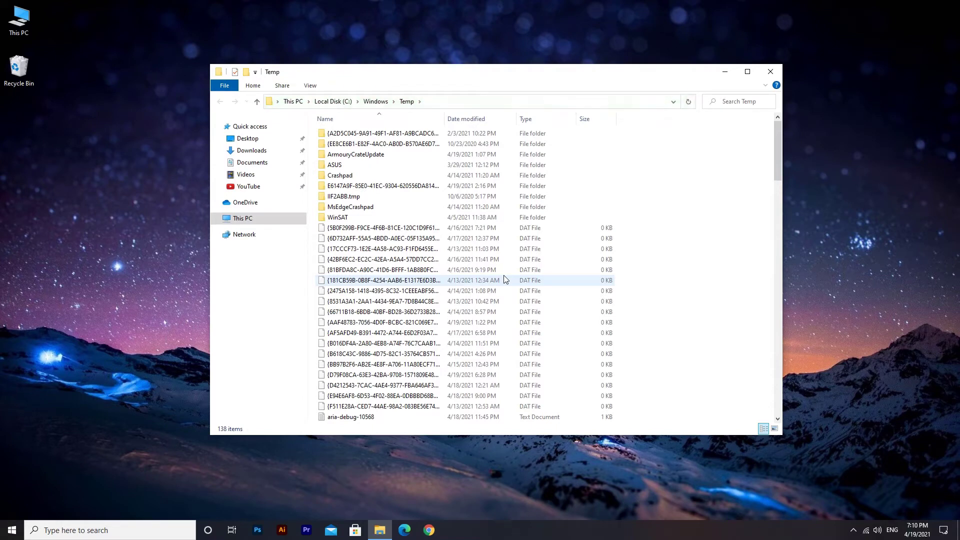
Delete every item in the Windows Temp folder as administrator, skipping protected items.
{"action": "key", "text": "ctrl+a"}
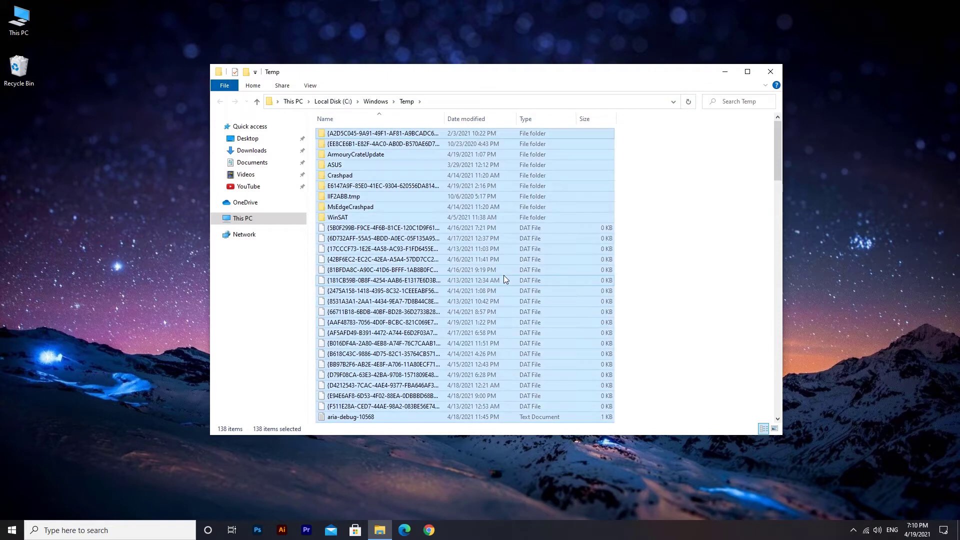
{"action": "right_click", "coordinate": [504, 276]}
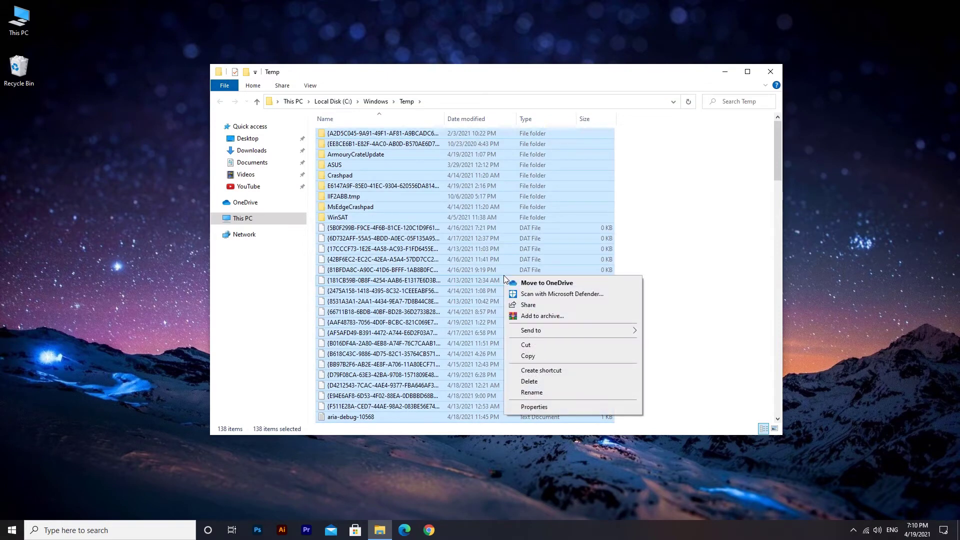
{"action": "left_click", "coordinate": [538, 382]}
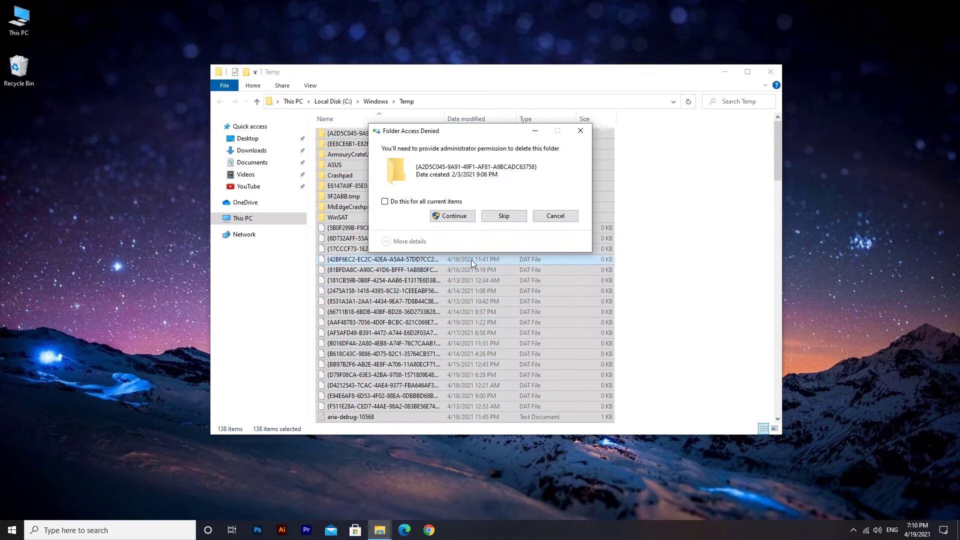
{"action": "left_click", "coordinate": [453, 216]}
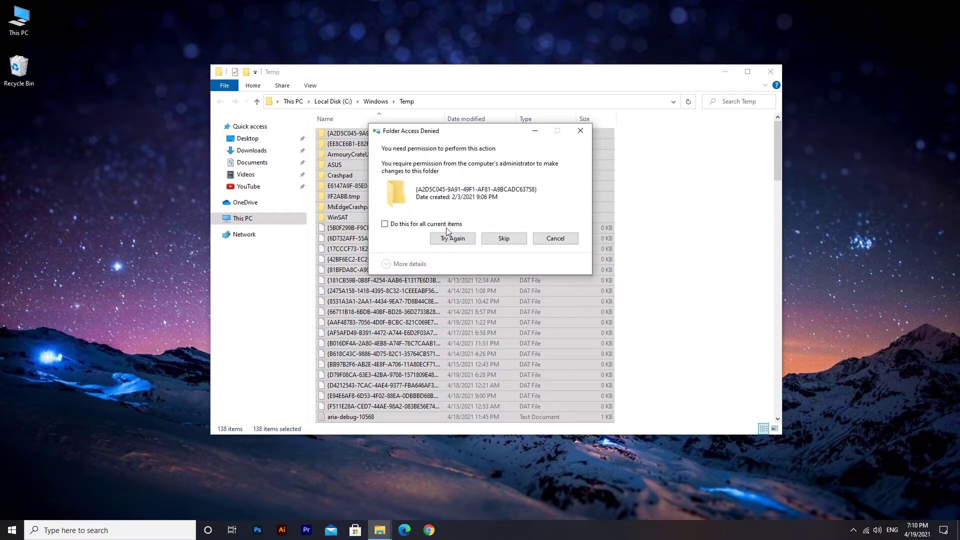
{"action": "left_click", "coordinate": [503, 238]}
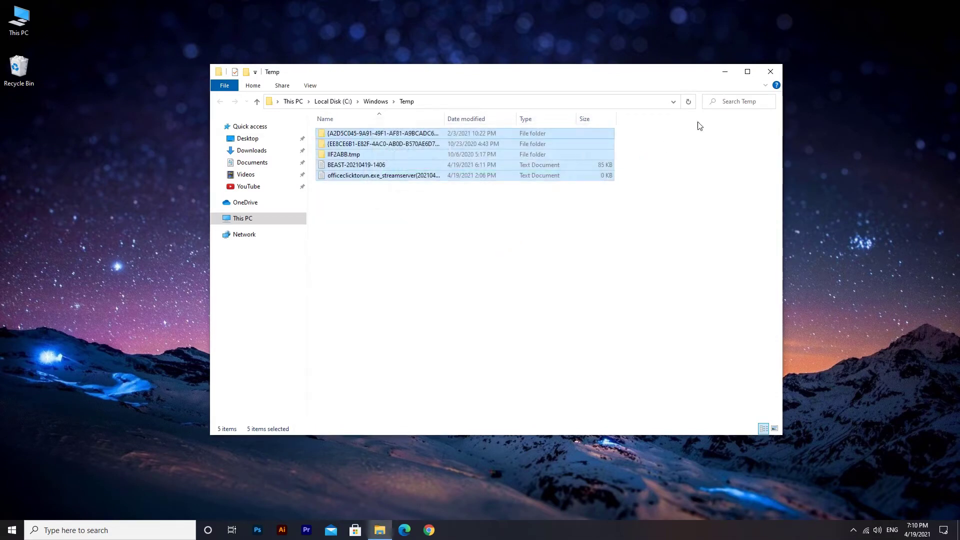
Close the Windows Temp folder and open the user's '%temp%' folder.
{"action": "left_click", "coordinate": [770, 72]}
{"action": "right_click", "coordinate": [11, 531]}
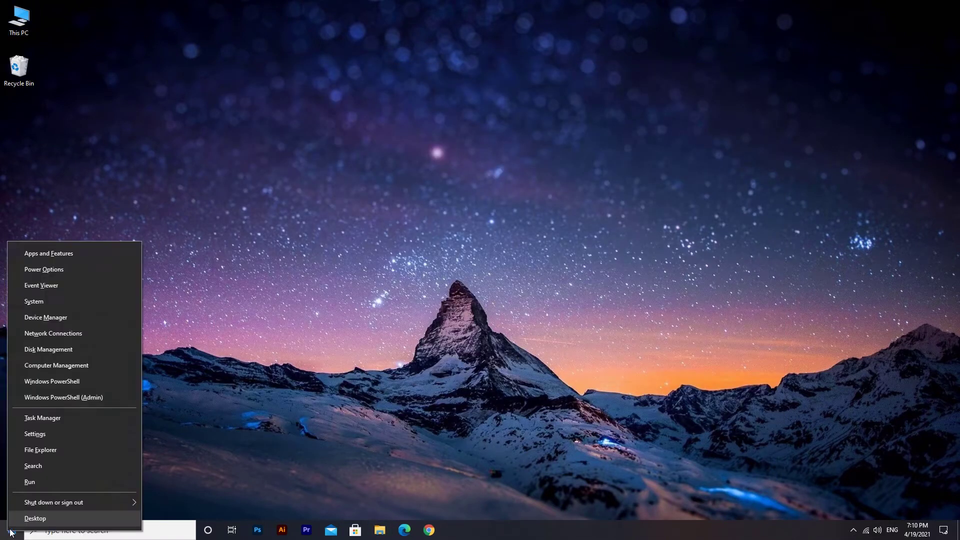
{"action": "left_click", "coordinate": [30, 483]}
{"action": "type", "text": "%temp"}
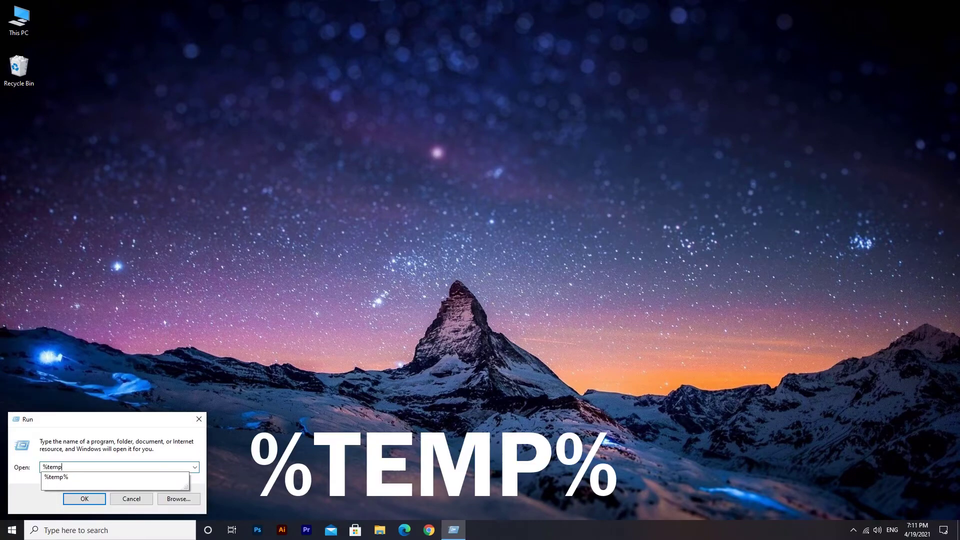
{"action": "type", "text": "%"}
{"action": "left_click", "coordinate": [84, 498]}
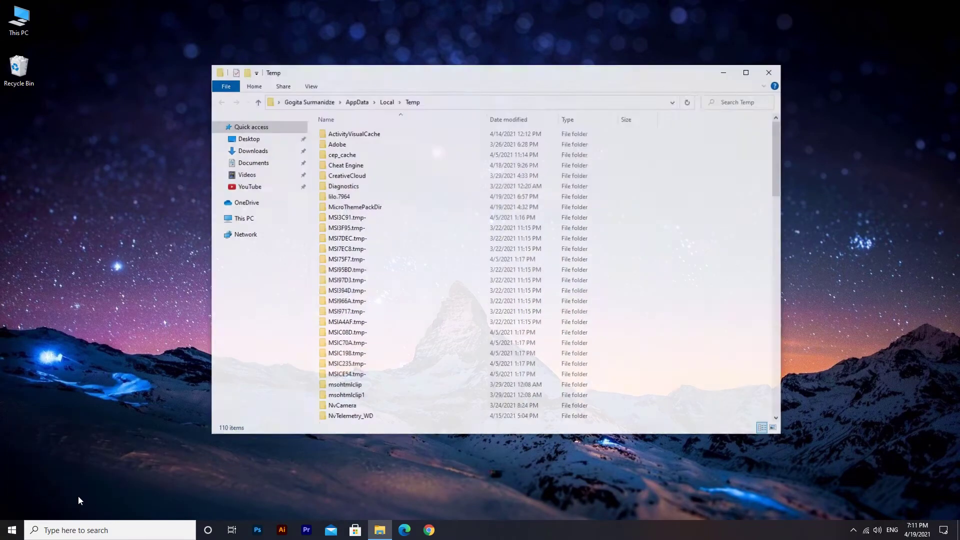
Select all local Temp items and check their 8.49 GB total size in Properties.
{"action": "key", "text": "ctrl+a"}
{"action": "right_click", "coordinate": [490, 187]}
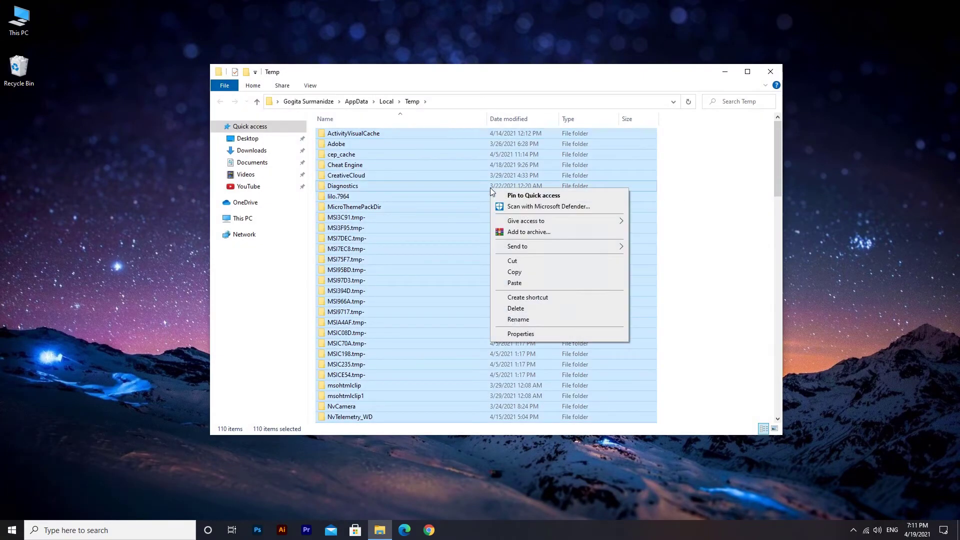
{"action": "left_click", "coordinate": [542, 337]}
{"action": "double_click", "coordinate": [578, 280]}
{"action": "left_click", "coordinate": [631, 281]}
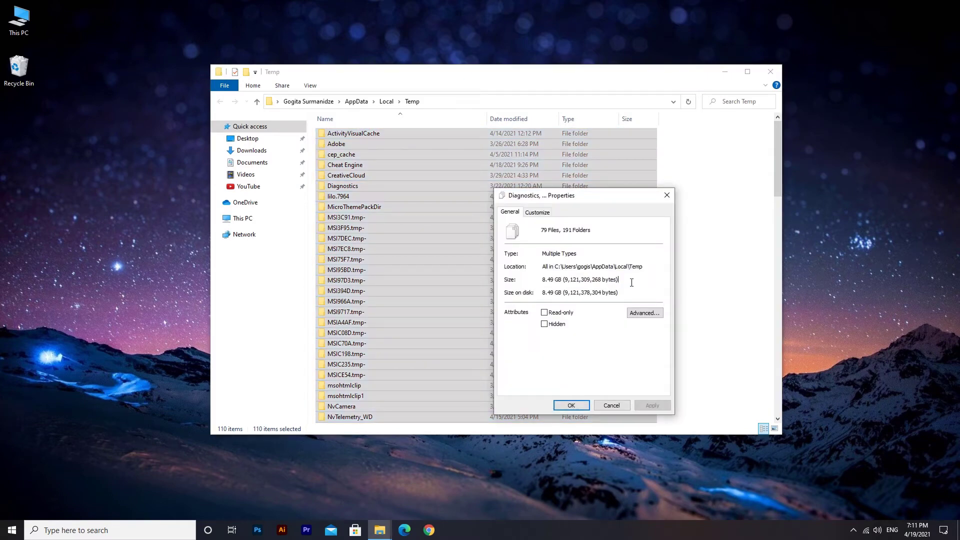
{"action": "left_click", "coordinate": [570, 405]}
Delete the selected local Temp files, skip the in-use file, and close the folder.
{"action": "right_click", "coordinate": [446, 209]}
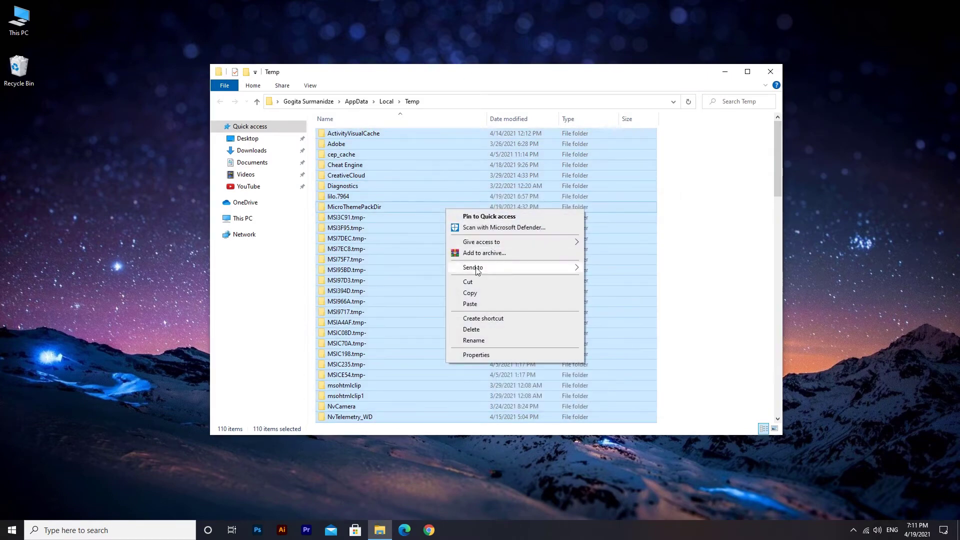
{"action": "left_click", "coordinate": [505, 331]}
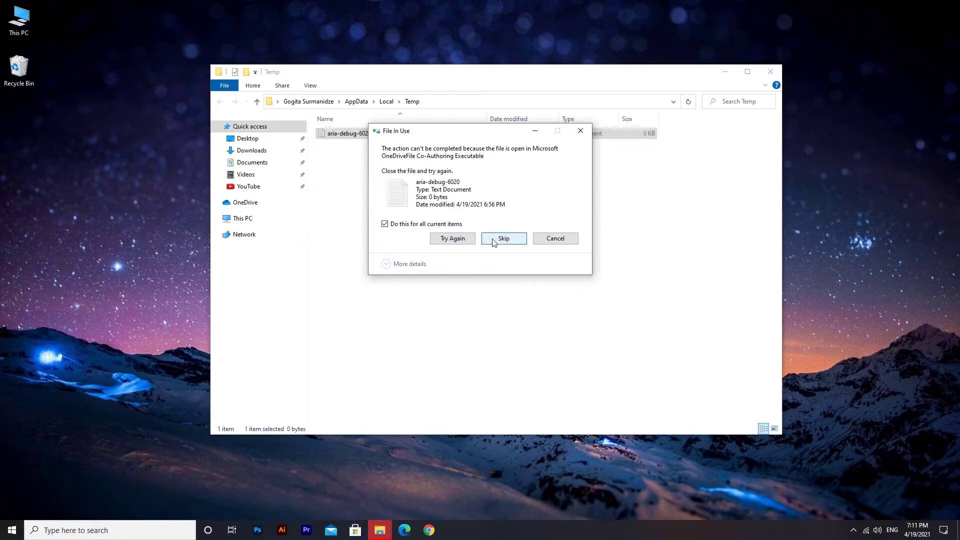
{"action": "left_click", "coordinate": [504, 238]}
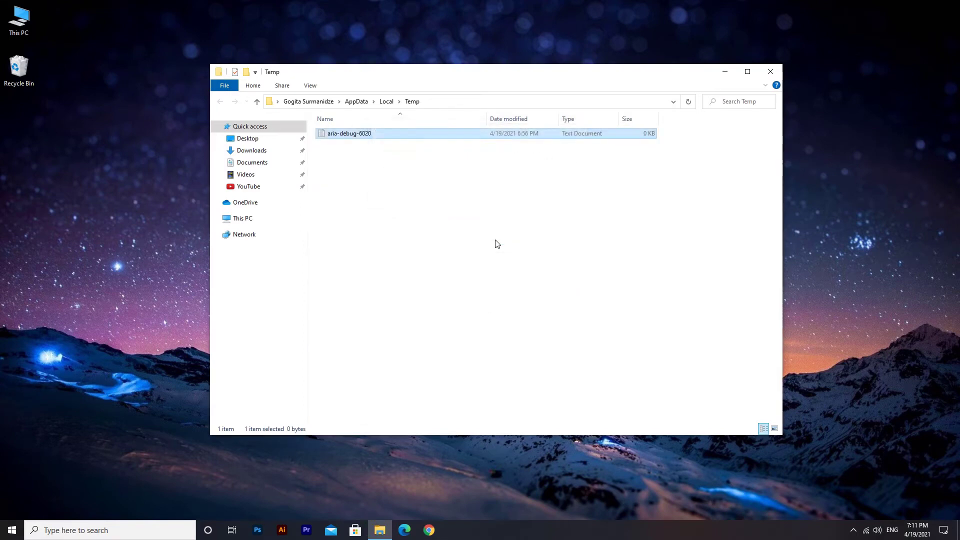
{"action": "left_click", "coordinate": [497, 244]}
{"action": "left_click", "coordinate": [772, 72]}
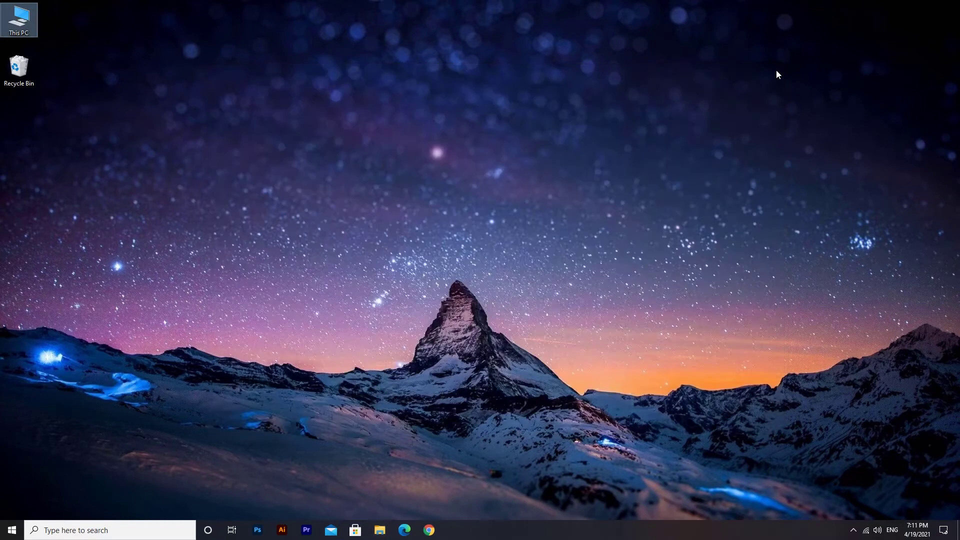
Go to the Apps & features list in Windows Settings.
{"action": "left_click", "coordinate": [12, 530]}
{"action": "left_click", "coordinate": [12, 485]}
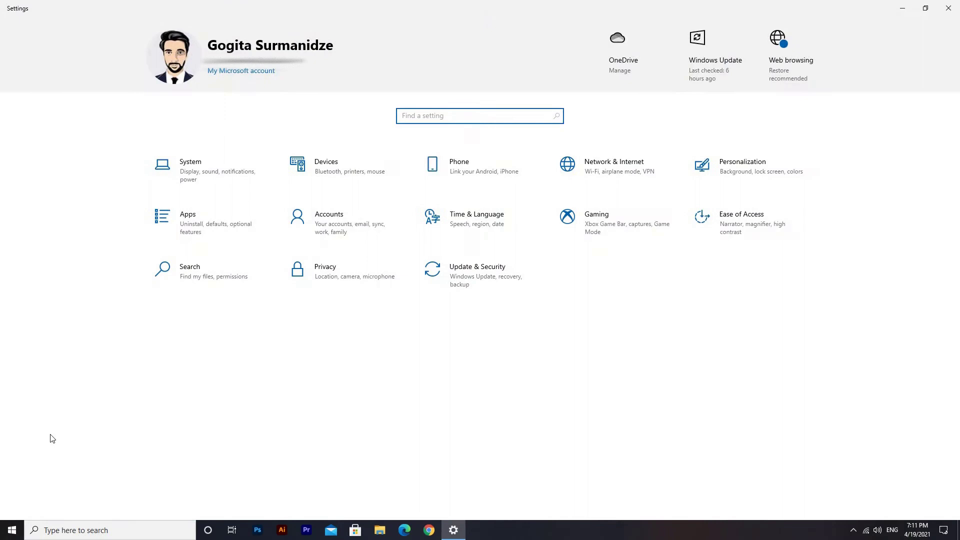
{"action": "left_click", "coordinate": [185, 217]}
{"action": "scroll", "coordinate": [201, 221], "scroll_direction": "down", "scroll_amount": 5}
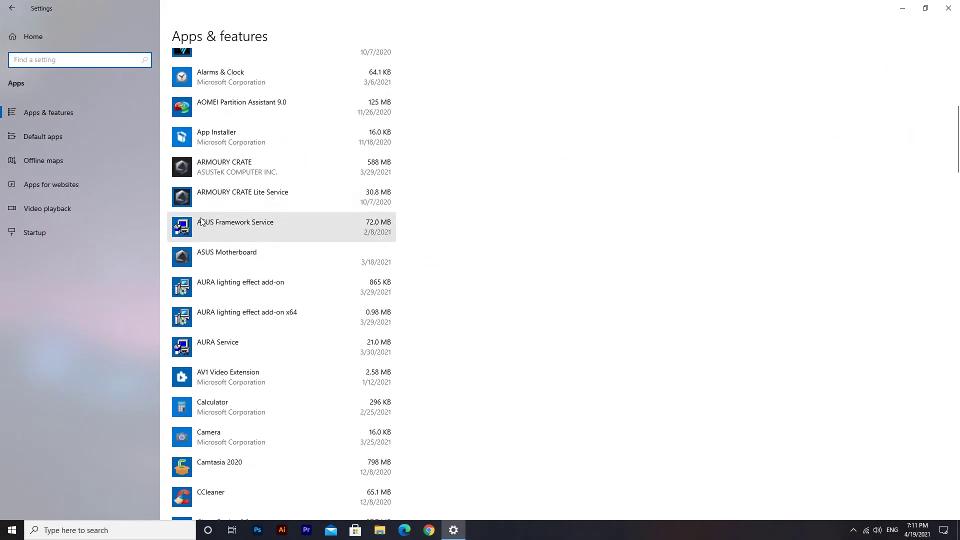
{"action": "scroll", "coordinate": [201, 221], "scroll_direction": "down", "scroll_amount": 5}
{"action": "scroll", "coordinate": [201, 221], "scroll_direction": "down", "scroll_amount": 3}
{"action": "scroll", "coordinate": [201, 223], "scroll_direction": "down", "scroll_amount": 8}
{"action": "scroll", "coordinate": [201, 224], "scroll_direction": "down", "scroll_amount": 6}
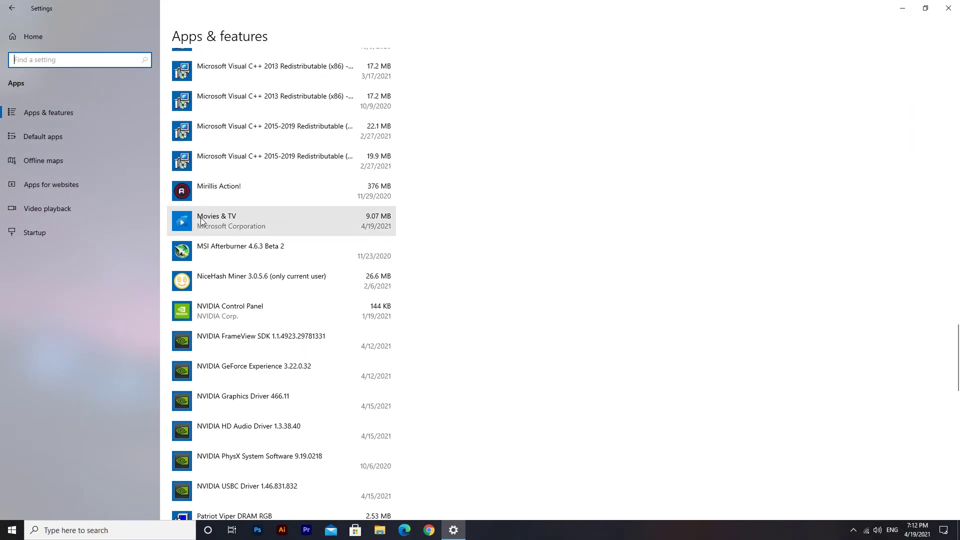
{"action": "scroll", "coordinate": [201, 223], "scroll_direction": "up", "scroll_amount": 1}
{"action": "scroll", "coordinate": [202, 221], "scroll_direction": "down", "scroll_amount": 1}
Uninstall NiceHash Miner and its data through its uninstall wizard.
{"action": "left_click", "coordinate": [283, 205]}
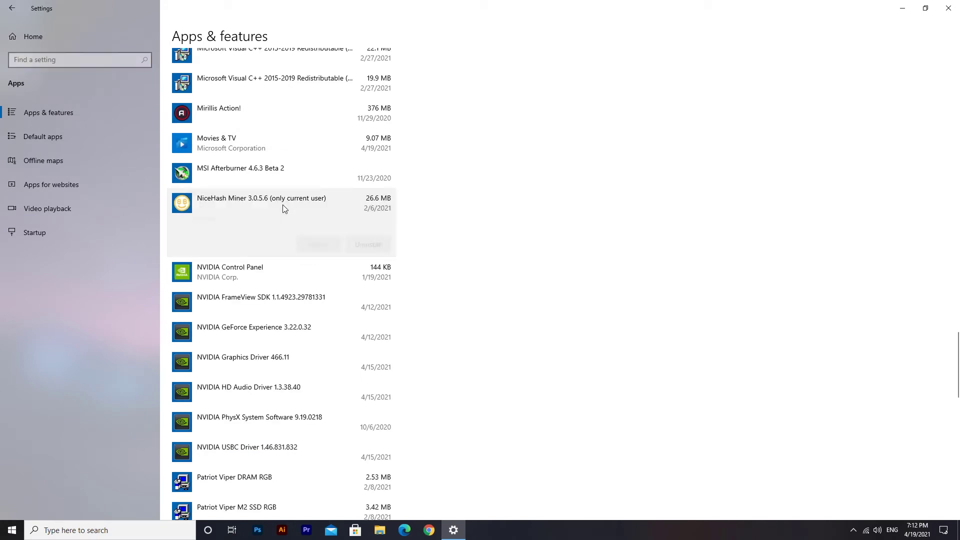
{"action": "left_click", "coordinate": [367, 244]}
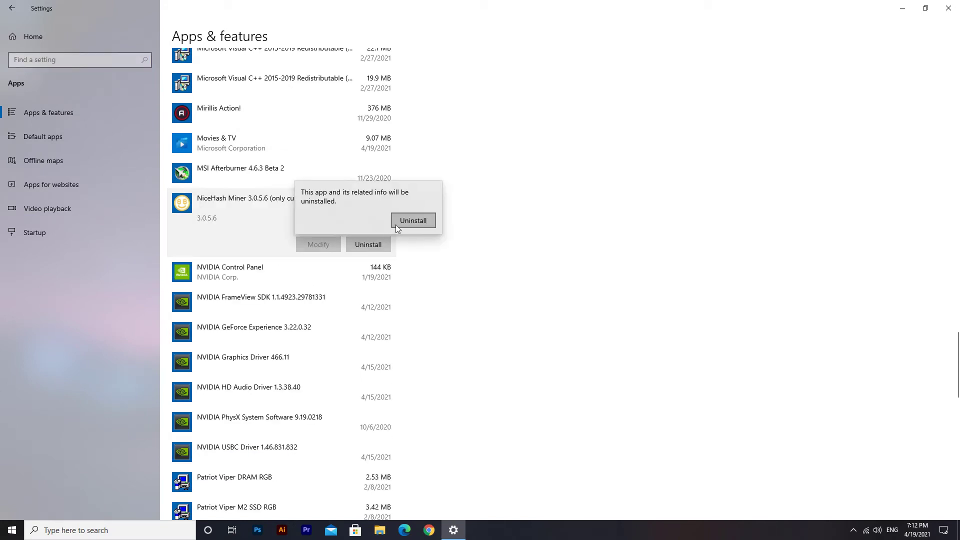
{"action": "left_click", "coordinate": [411, 221]}
{"action": "left_click", "coordinate": [535, 344]}
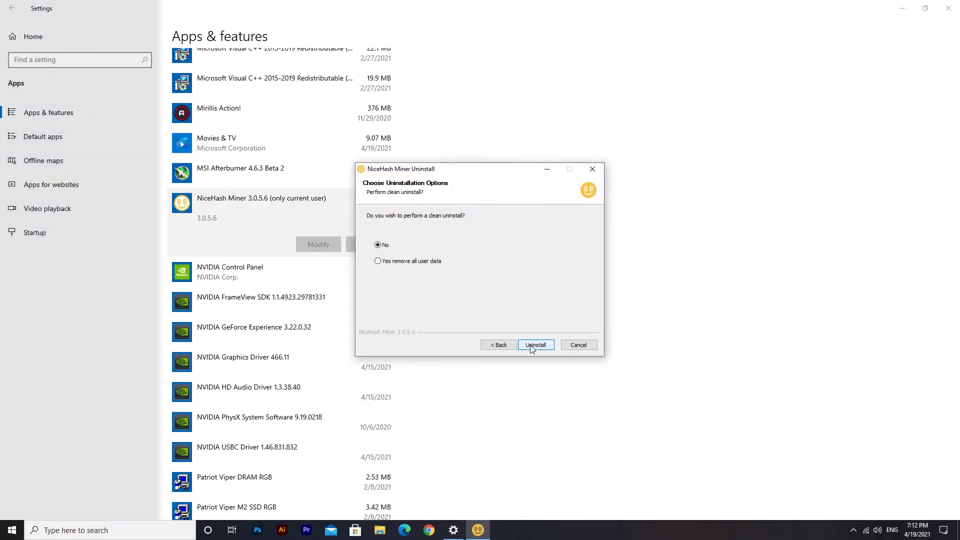
{"action": "left_click", "coordinate": [412, 265]}
{"action": "left_click", "coordinate": [537, 347]}
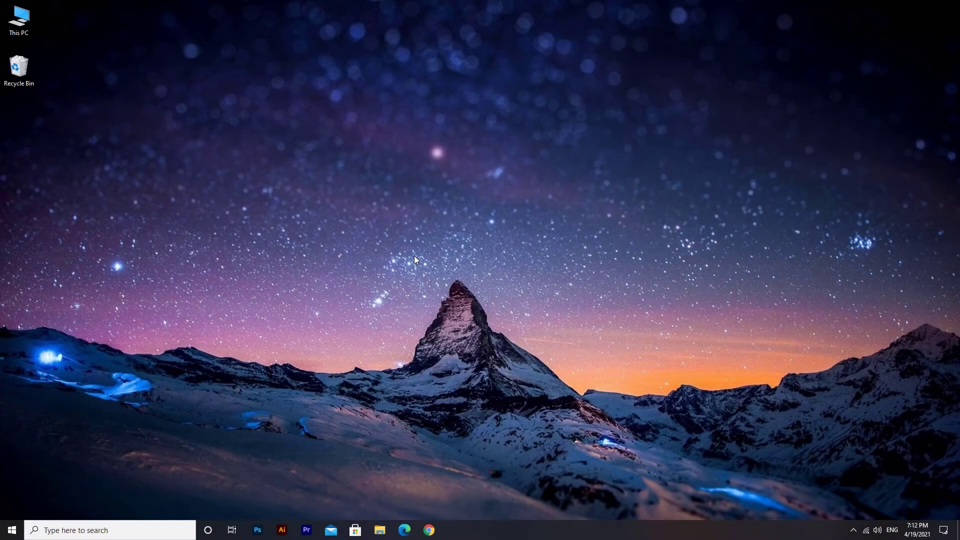
Launch Disk Cleanup from drive C's properties in This PC, then close both windows.
{"action": "double_click", "coordinate": [20, 20]}
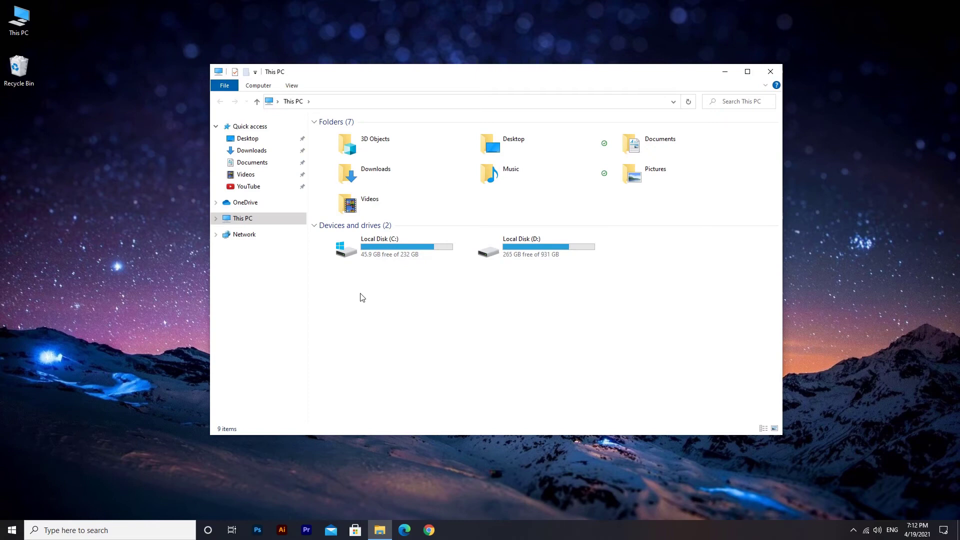
{"action": "right_click", "coordinate": [387, 250]}
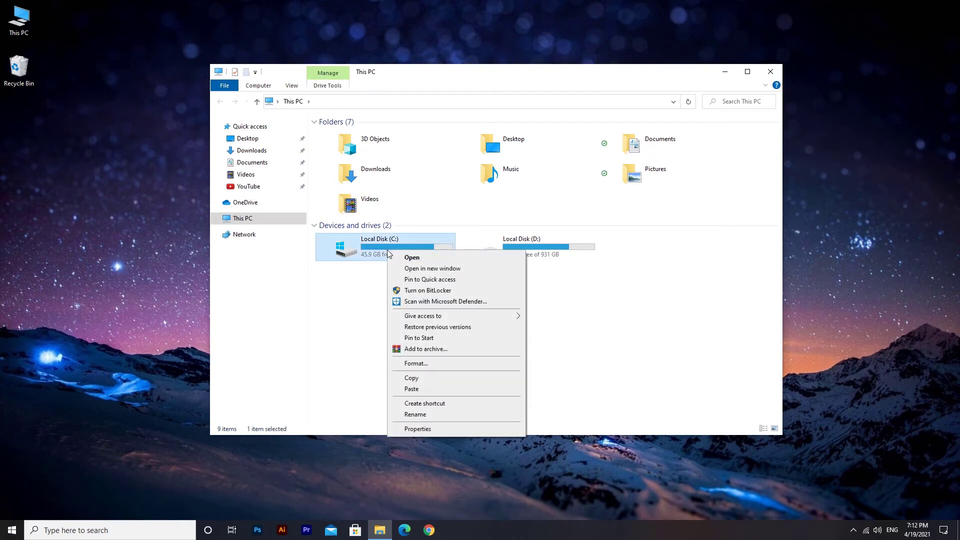
{"action": "left_click", "coordinate": [449, 428]}
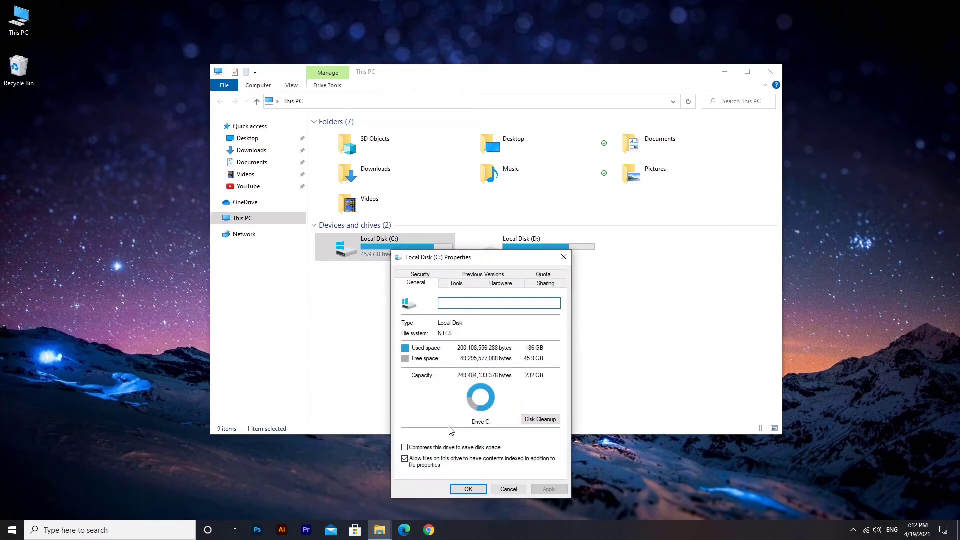
{"action": "left_click", "coordinate": [540, 419]}
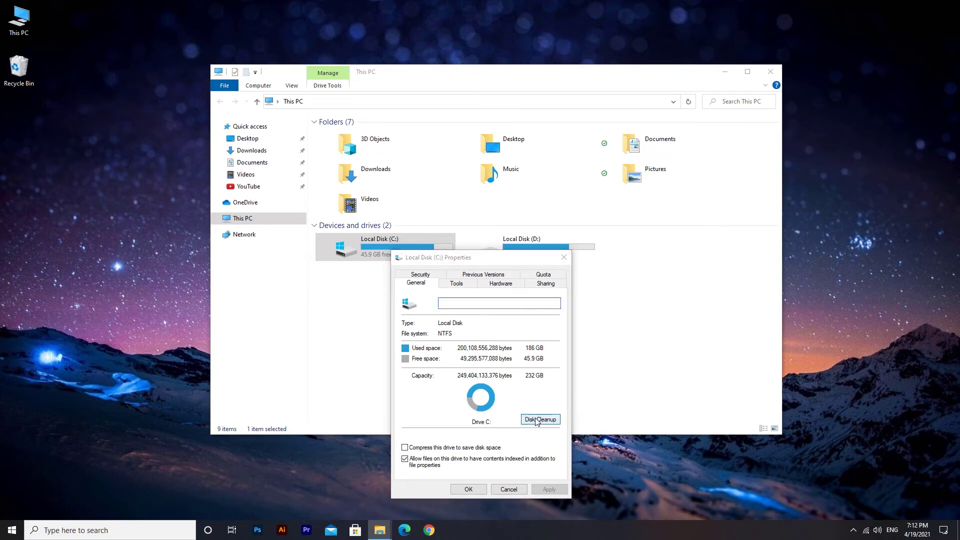
{"action": "left_click", "coordinate": [563, 257]}
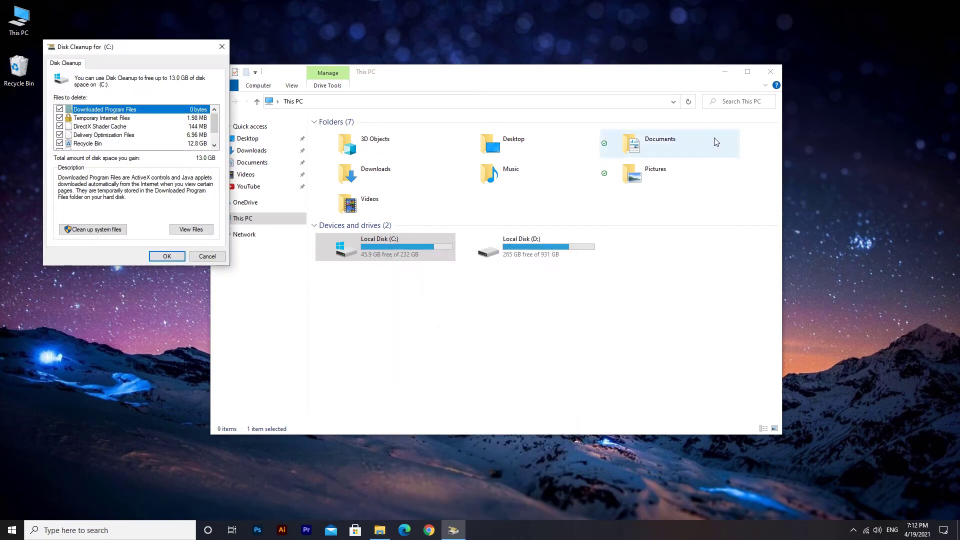
{"action": "left_click", "coordinate": [770, 71]}
Include system files and permanently delete the checked files, about 13.2 GB.
{"action": "left_click_drag", "start_coordinate": [148, 47], "coordinate": [410, 100]}
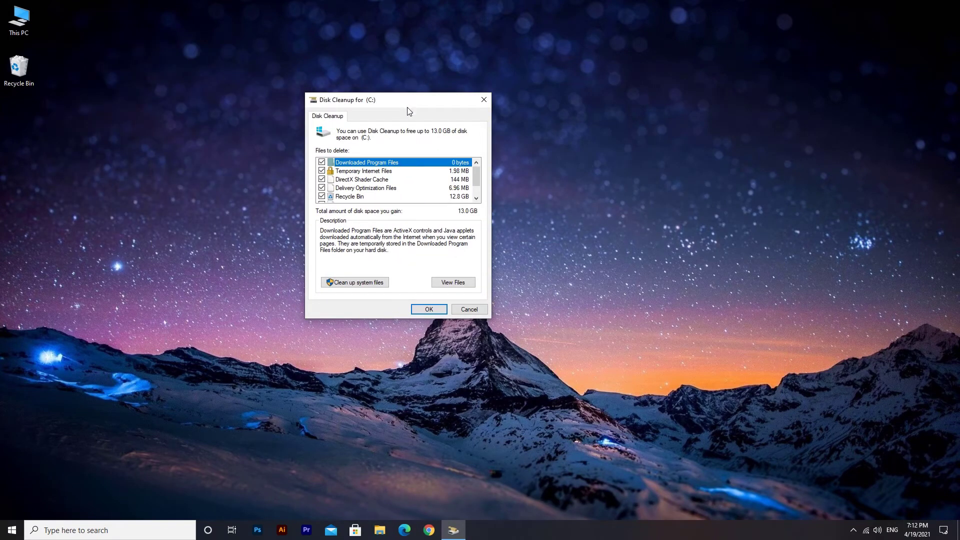
{"action": "left_click", "coordinate": [357, 282]}
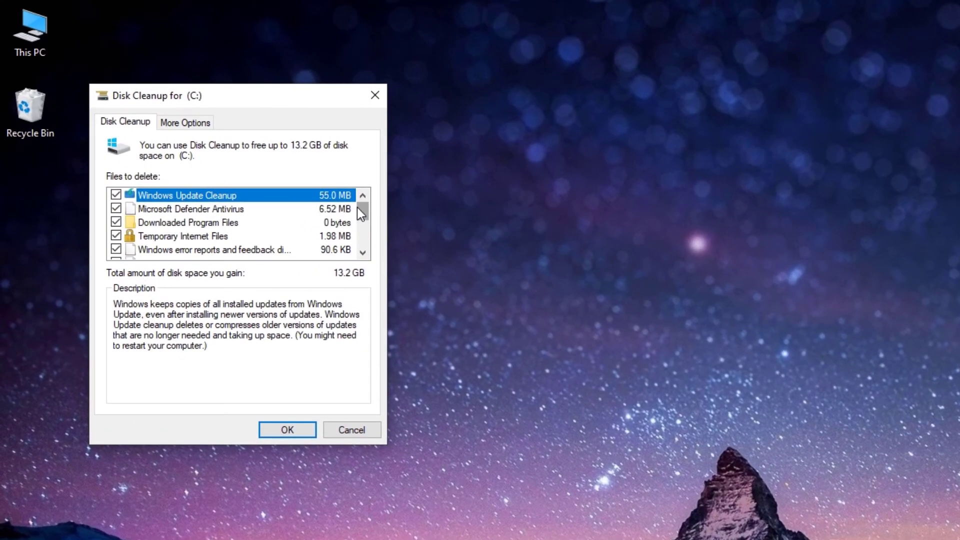
{"action": "left_click_drag", "start_coordinate": [227, 129], "coordinate": [227, 153]}
{"action": "left_click_drag", "start_coordinate": [364, 242], "coordinate": [364, 197]}
{"action": "left_click", "coordinate": [278, 431]}
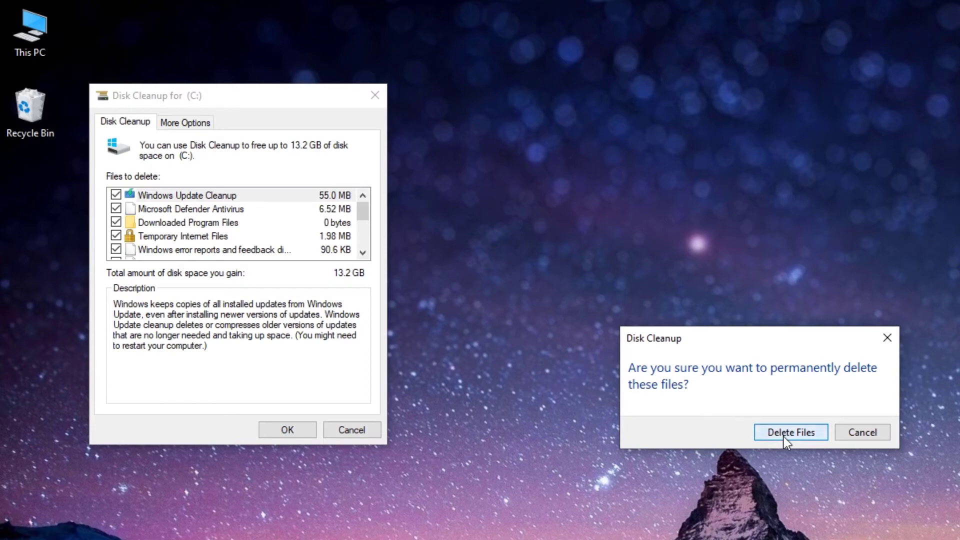
{"action": "left_click", "coordinate": [790, 432]}
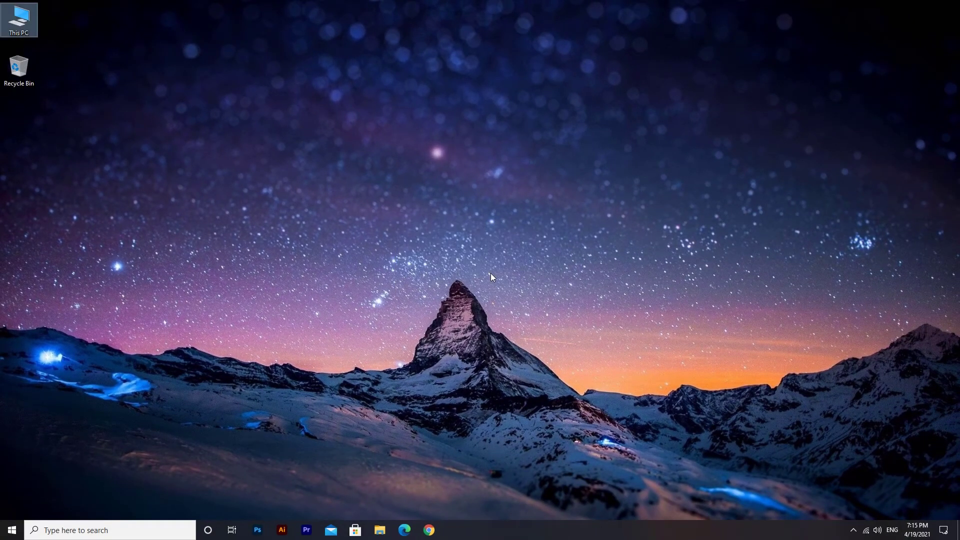
Open Optimize Drives from the Tools section of drive C's properties.
{"action": "double_click", "coordinate": [21, 23]}
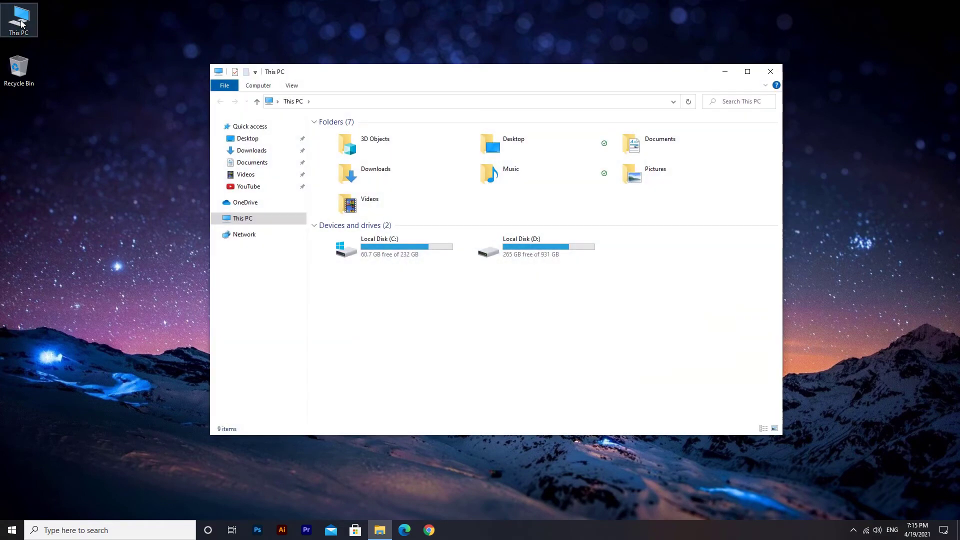
{"action": "right_click", "coordinate": [392, 254]}
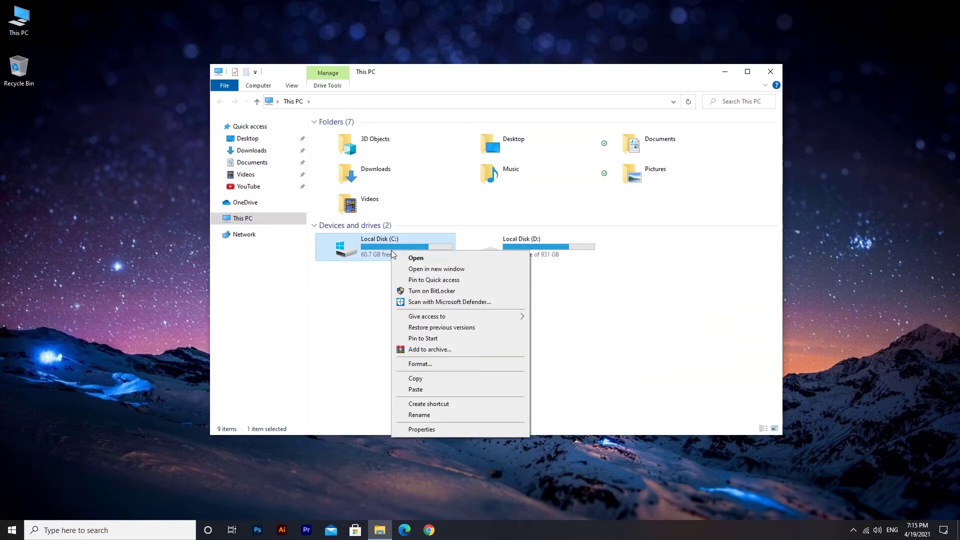
{"action": "left_click", "coordinate": [460, 429]}
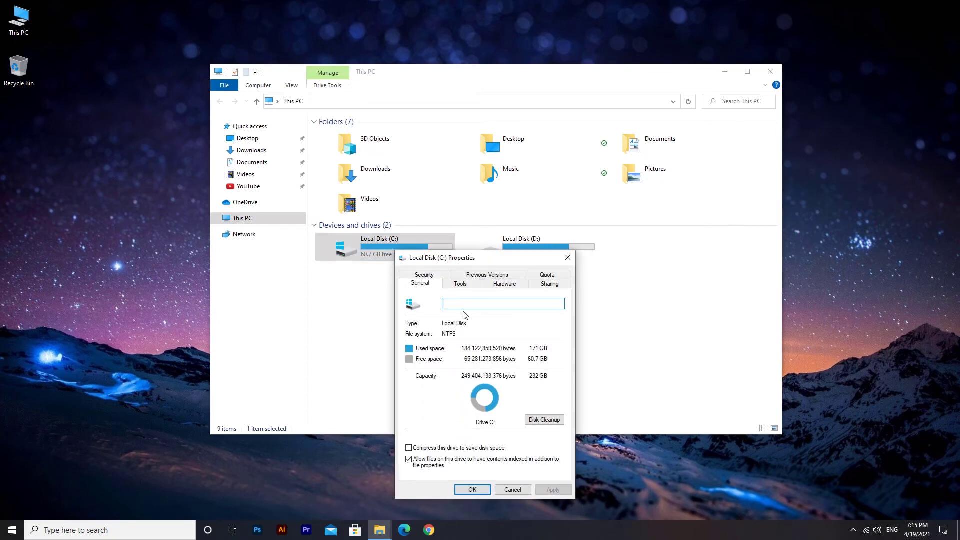
{"action": "left_click", "coordinate": [461, 285]}
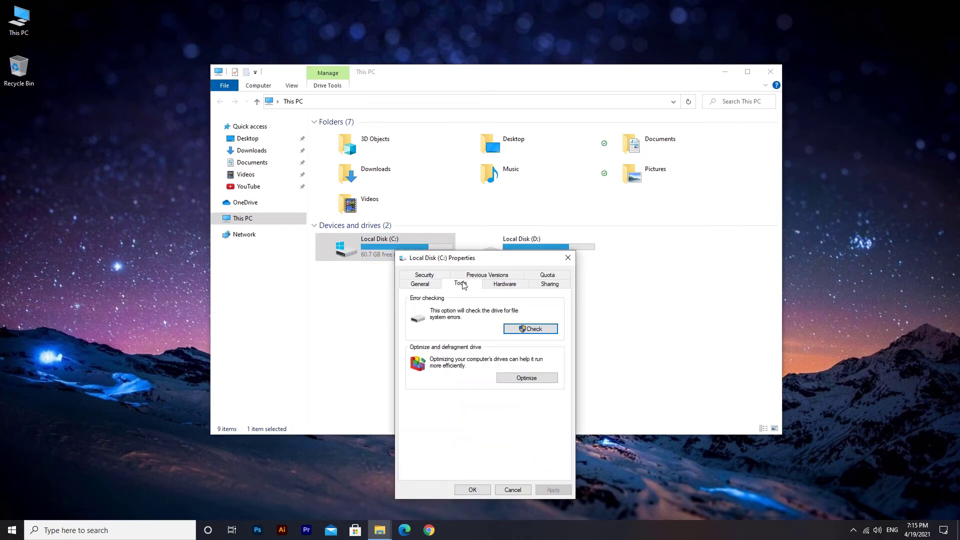
{"action": "left_click", "coordinate": [523, 378]}
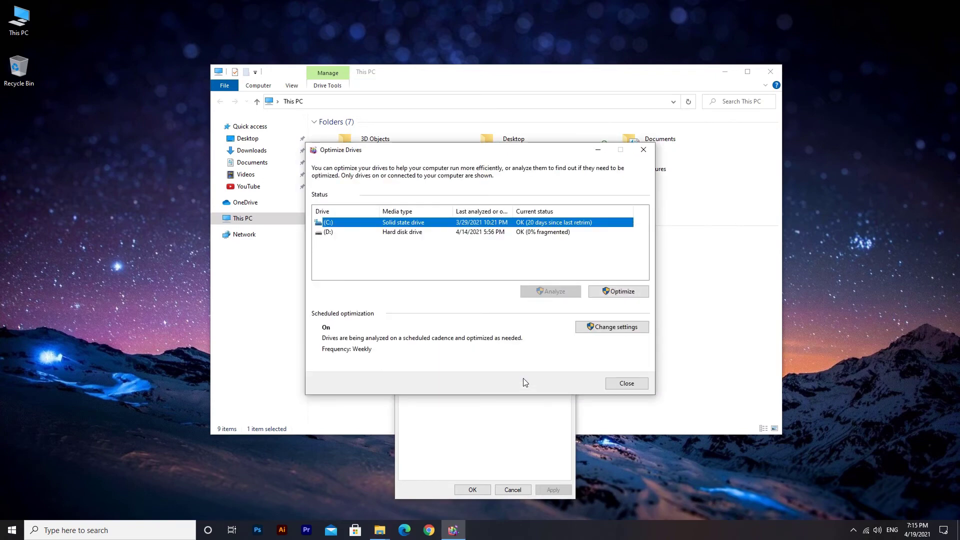
Trim drive C, analyze and defragment drive D, then close the optimizer and properties.
{"action": "left_click", "coordinate": [617, 291]}
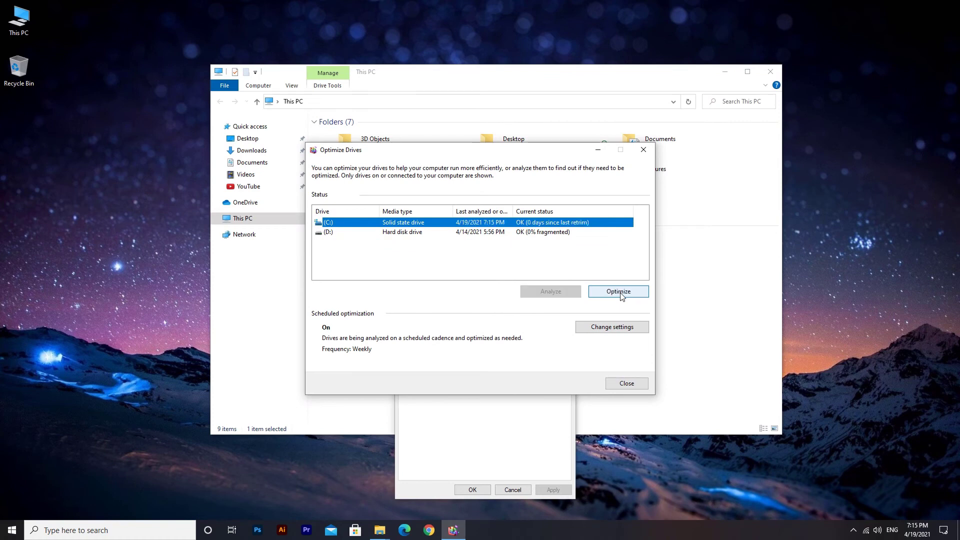
{"action": "left_click", "coordinate": [571, 234]}
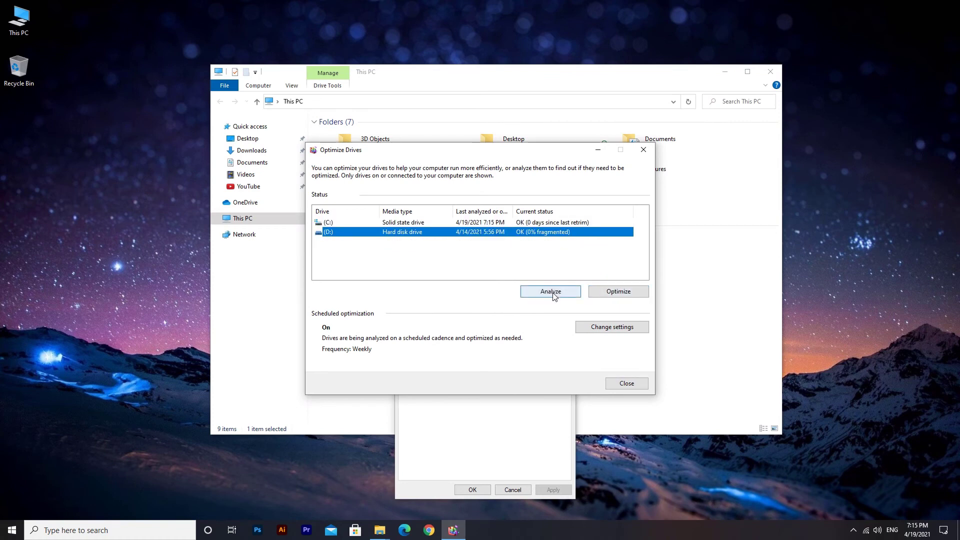
{"action": "left_click", "coordinate": [555, 295]}
{"action": "left_click", "coordinate": [620, 293]}
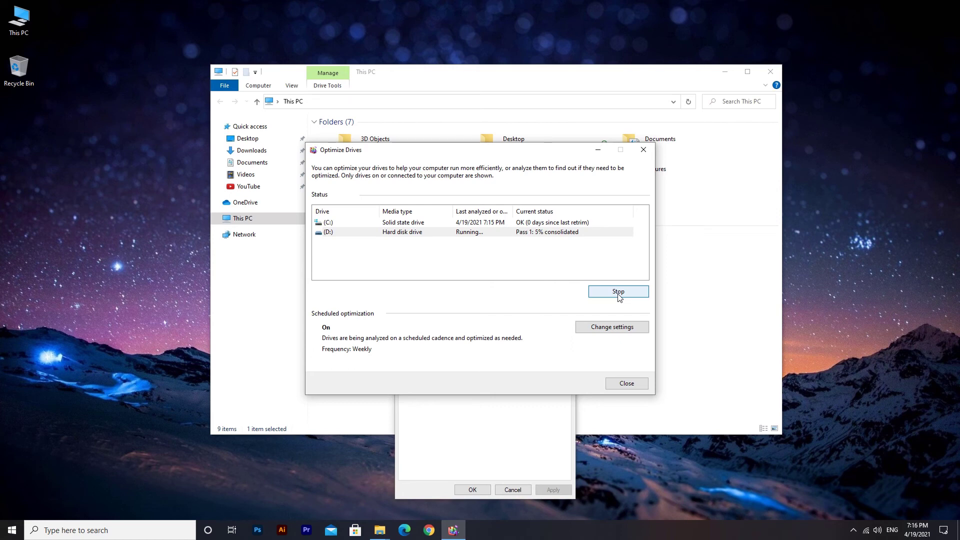
{"action": "left_click", "coordinate": [626, 384]}
{"action": "left_click", "coordinate": [512, 490]}
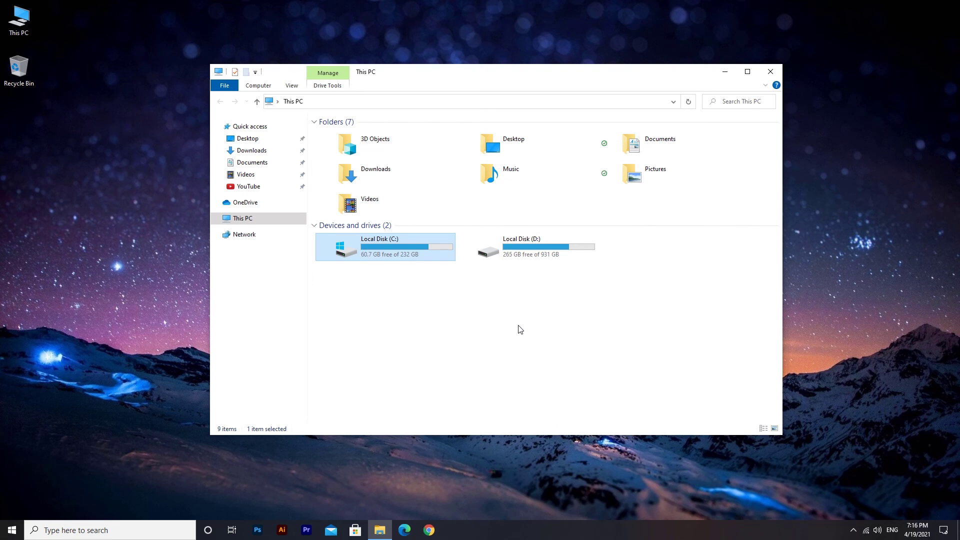
Refresh the This PC view so drive C shows 60.6 GB free.
{"action": "right_click", "coordinate": [519, 330]}
{"action": "left_click", "coordinate": [546, 371]}
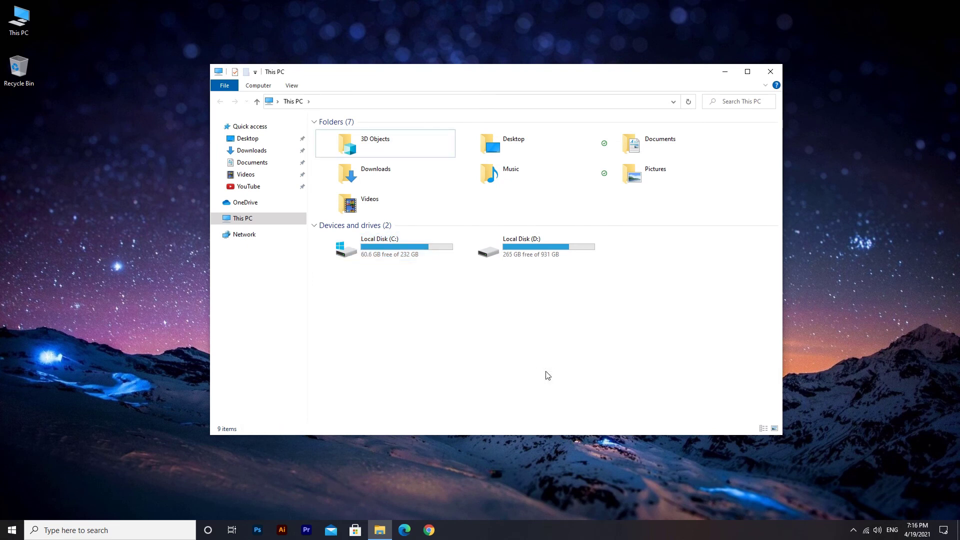